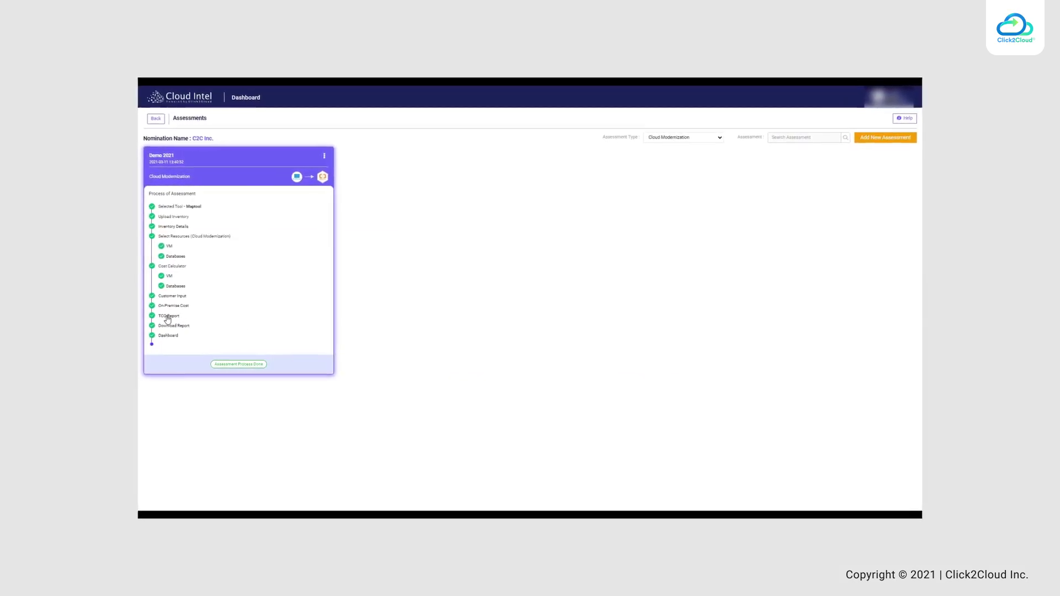
Open the Demo 2021 assessment's TCO Report comparing on-prem versus Alibaba over five years
left_click(167, 315)
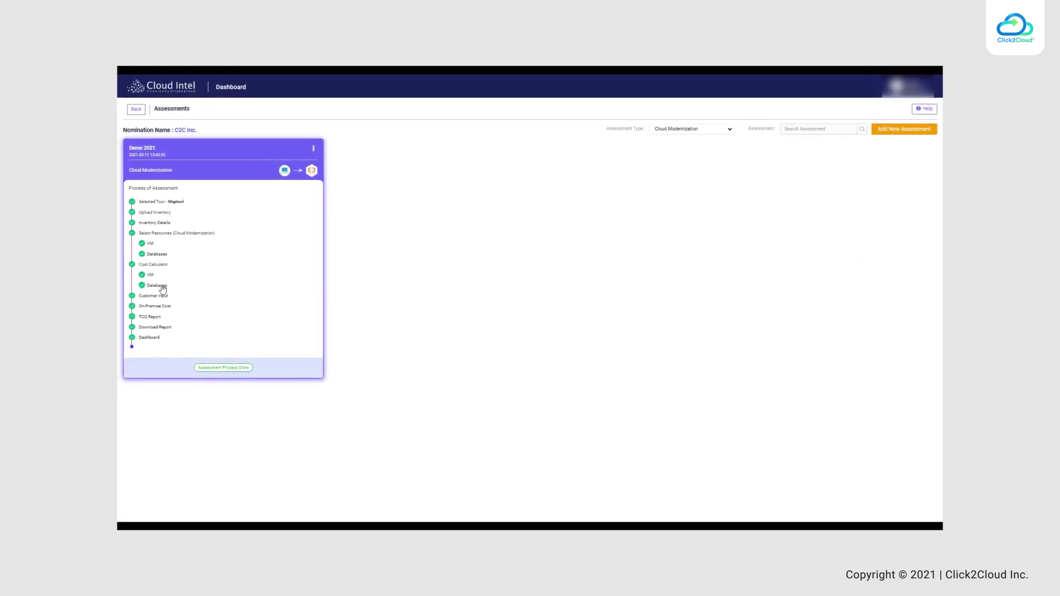
Open the Demo 2021 DB Cost Calculator comparing Alibaba, AWS and Azure monthly database costs
left_click(157, 284)
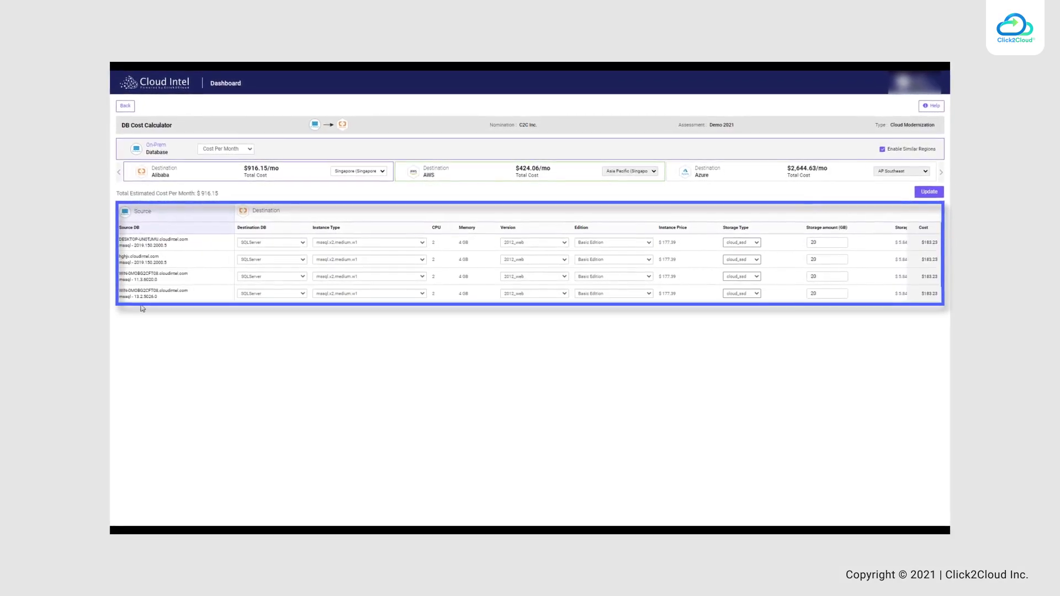